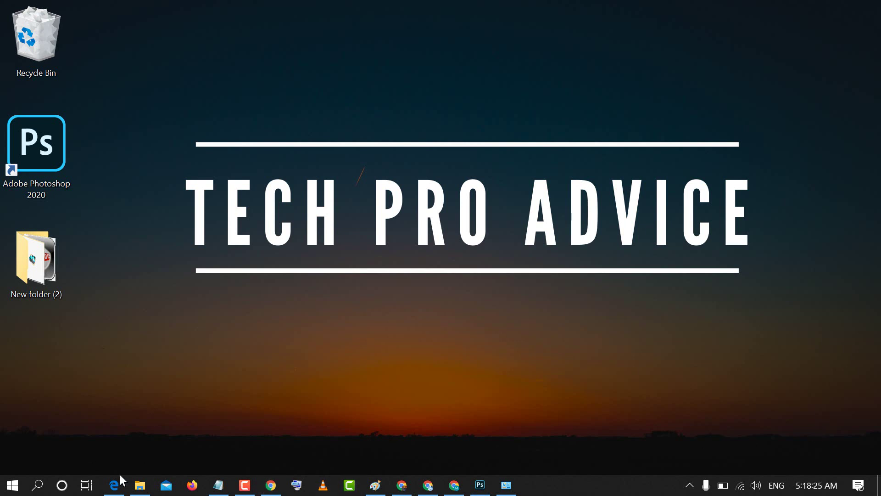
Launch Microsoft Edge from the taskbar so it opens on the Start page
{"action": "left_click", "coordinate": [114, 485]}
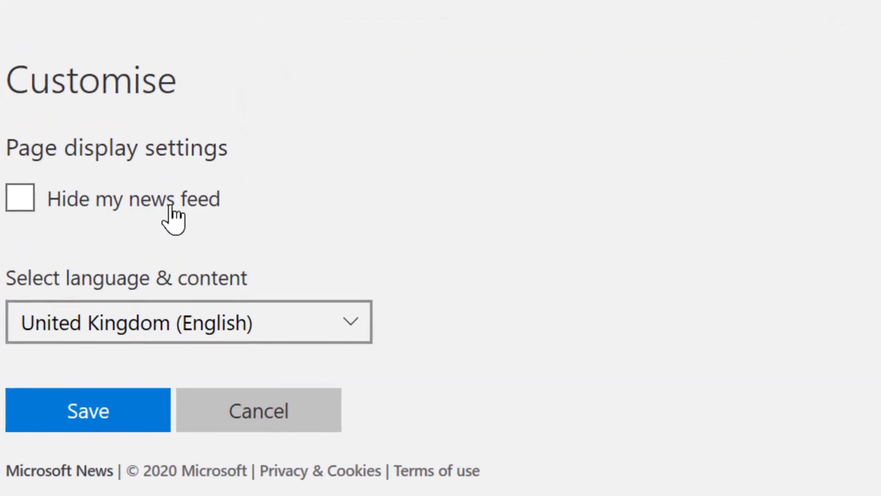
Tick 'Hide my news feed' in the Customise panel and save it
{"action": "left_click", "coordinate": [25, 201]}
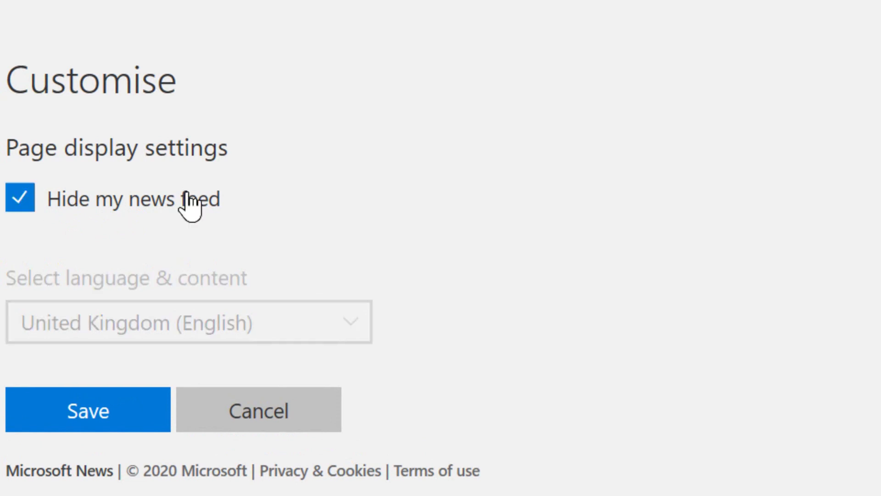
{"action": "left_click", "coordinate": [59, 411]}
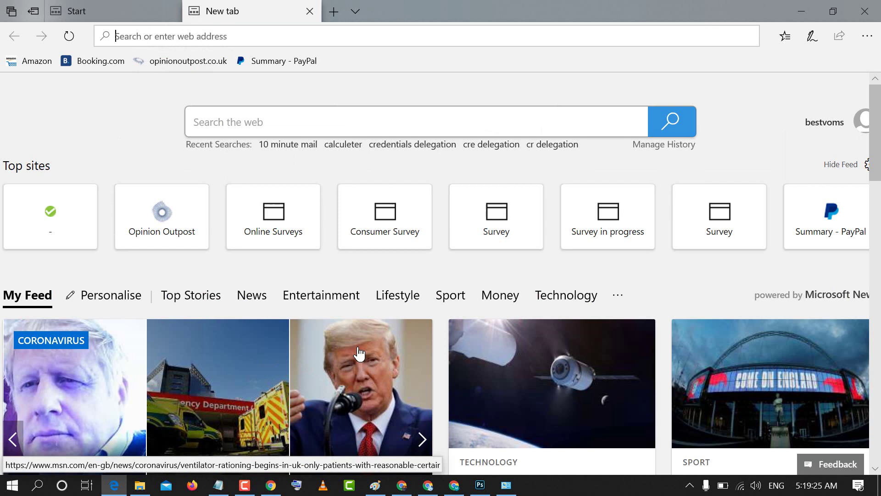
{"action": "mouse_move", "coordinate": [218, 385]}
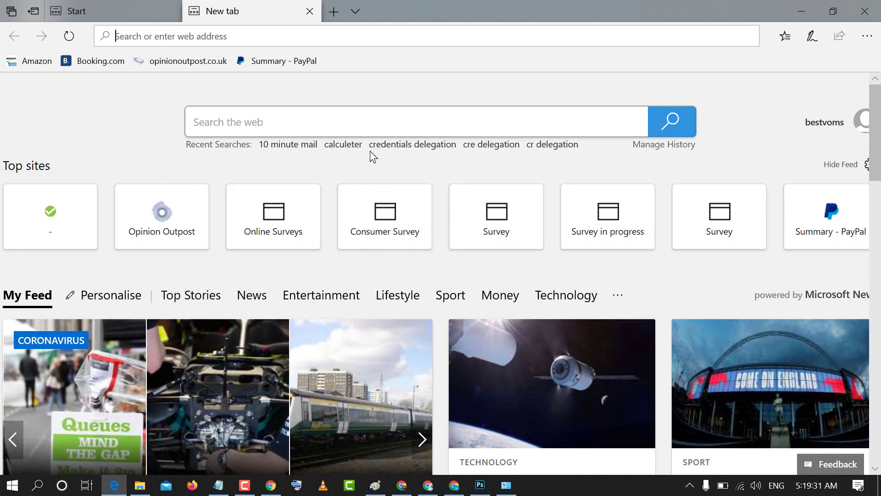
Set 'Open new tabs with' to 'A blank page' in Edge's General settings
{"action": "left_click", "coordinate": [868, 39]}
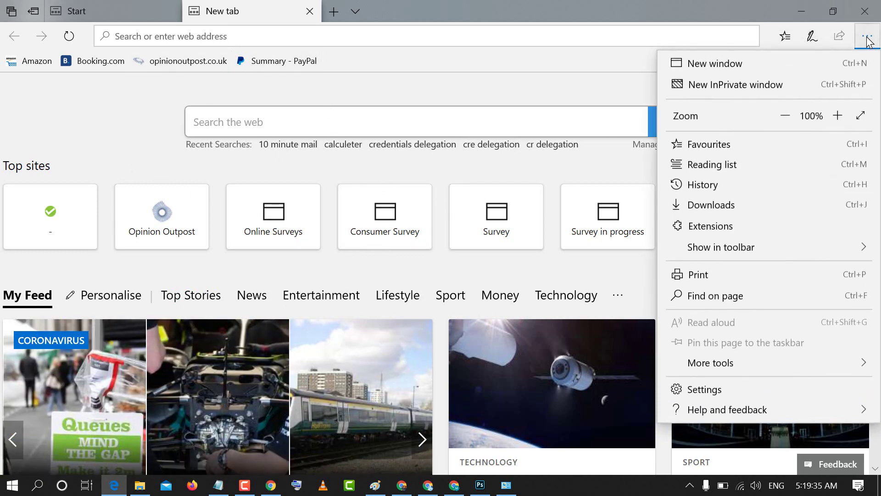
{"action": "left_click", "coordinate": [716, 396]}
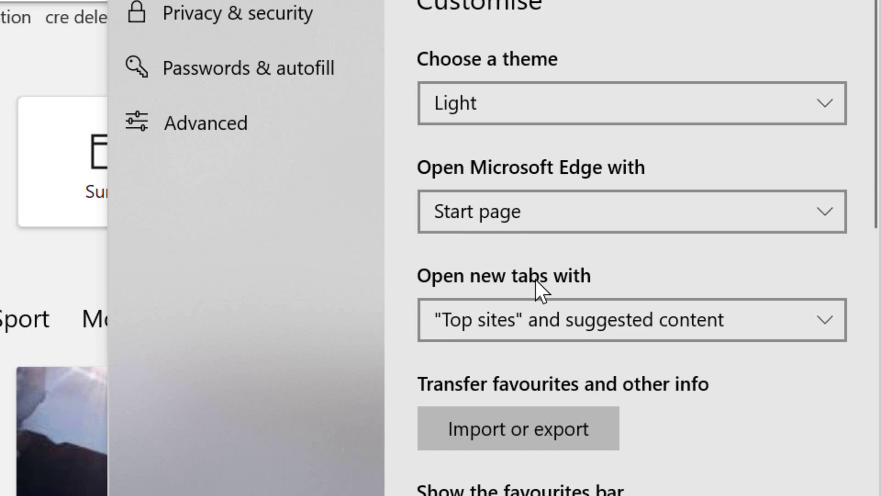
{"action": "left_click", "coordinate": [535, 317]}
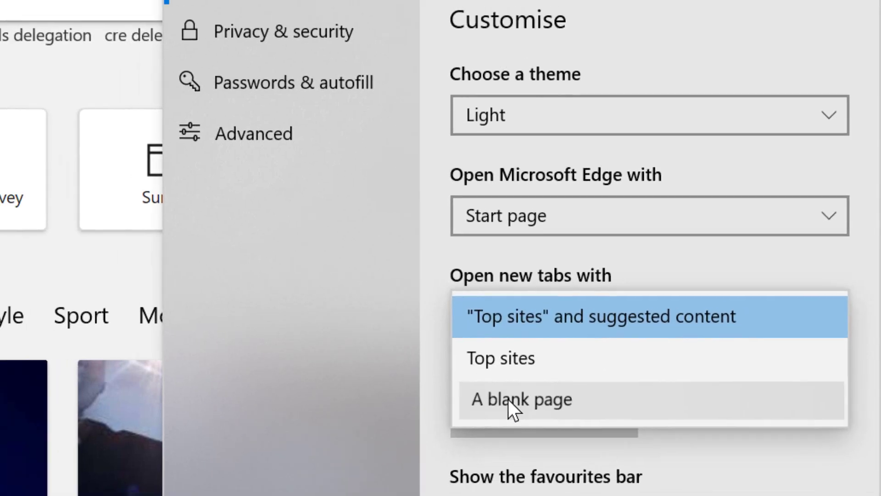
{"action": "left_click", "coordinate": [482, 409]}
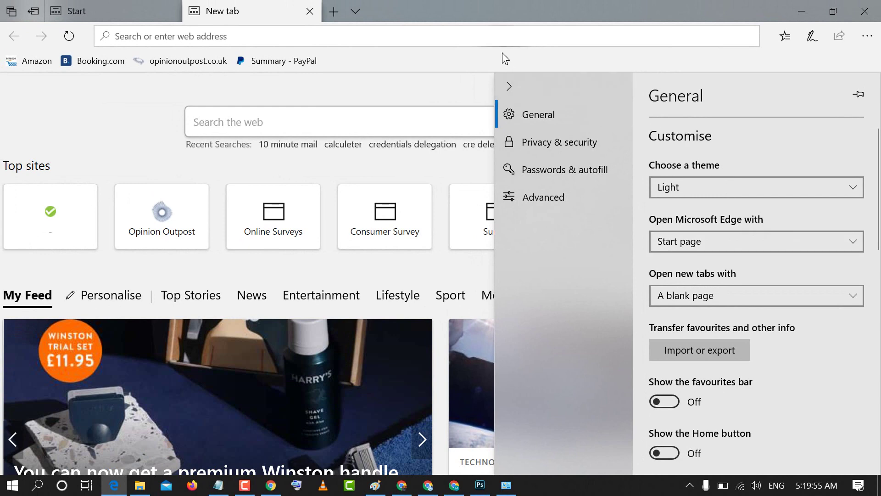
Close Settings and open a new tab to confirm it shows only the search box
{"action": "left_click", "coordinate": [501, 53]}
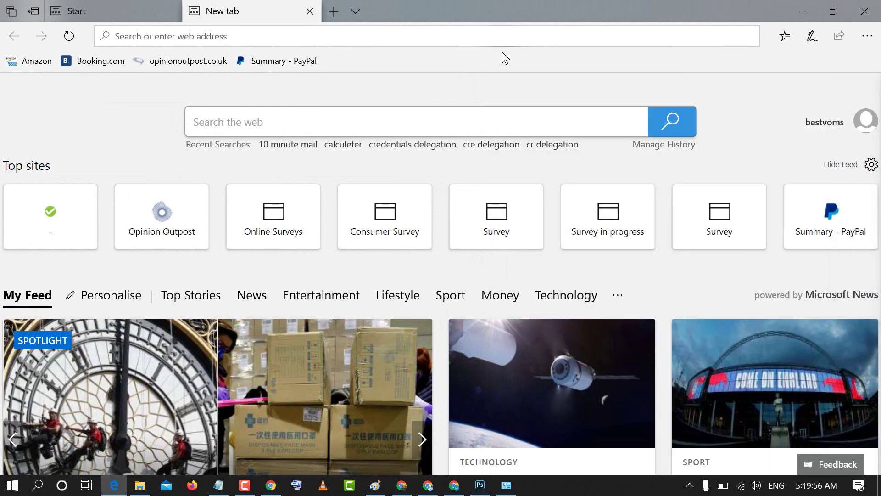
{"action": "left_click", "coordinate": [332, 11]}
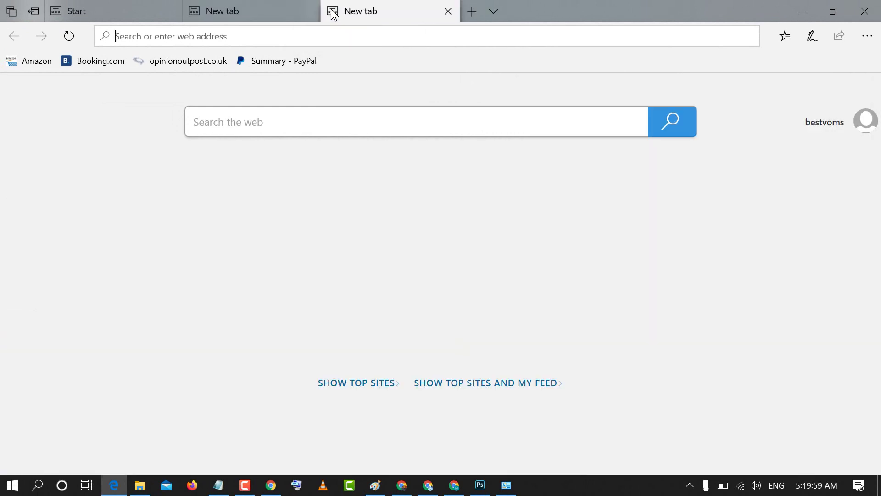